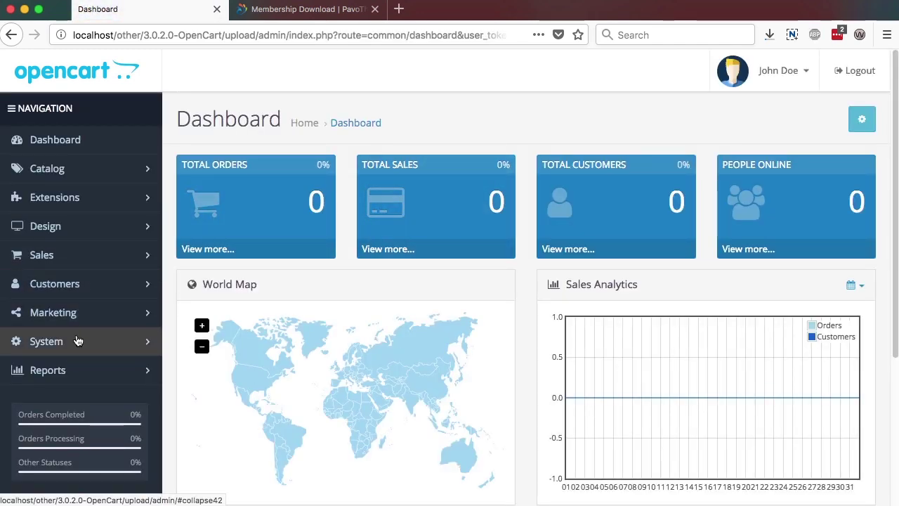
- Open the OpenCart Extension Installer and start choosing a file to upload
{"action": "left_click", "coordinate": [80, 199]}
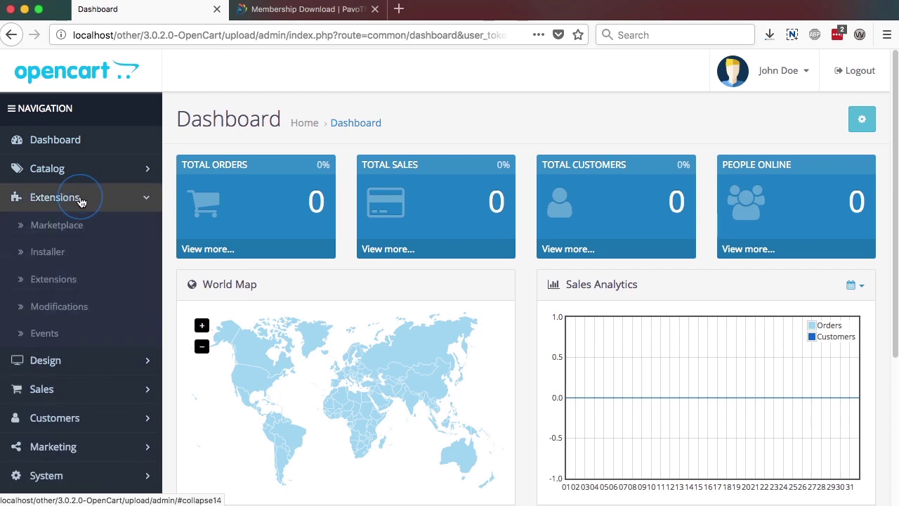
{"action": "left_click", "coordinate": [75, 254]}
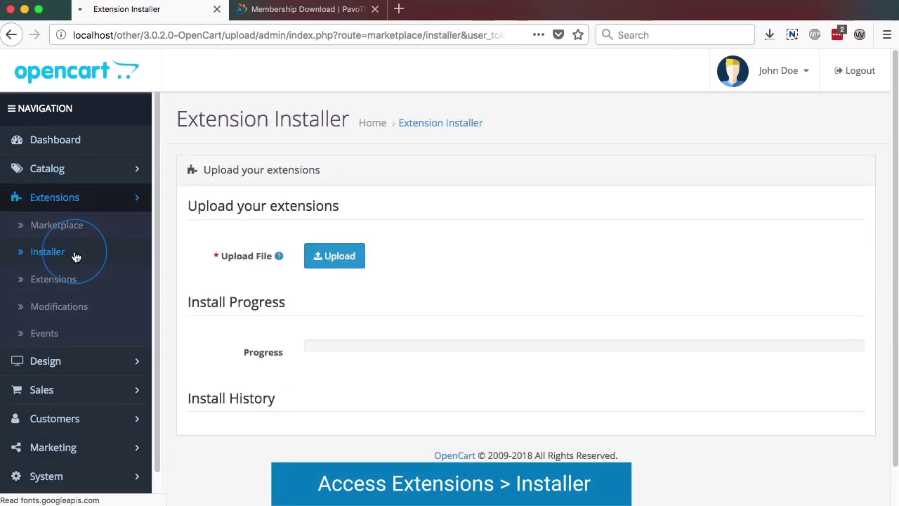
{"action": "left_click", "coordinate": [340, 257]}
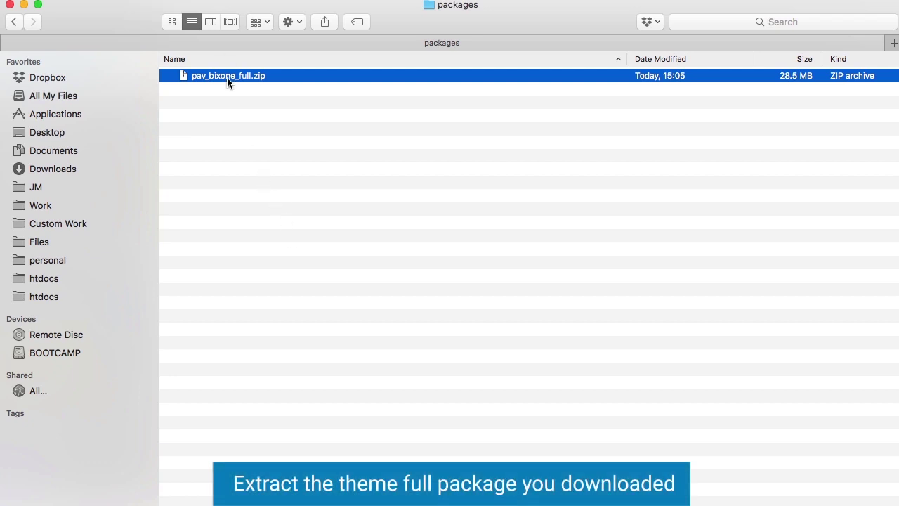
- In Finder, extract pav_bixone_full.zip and expand the extracted pav_bixone_full folder to show its contents
{"action": "double_click", "coordinate": [227, 77]}
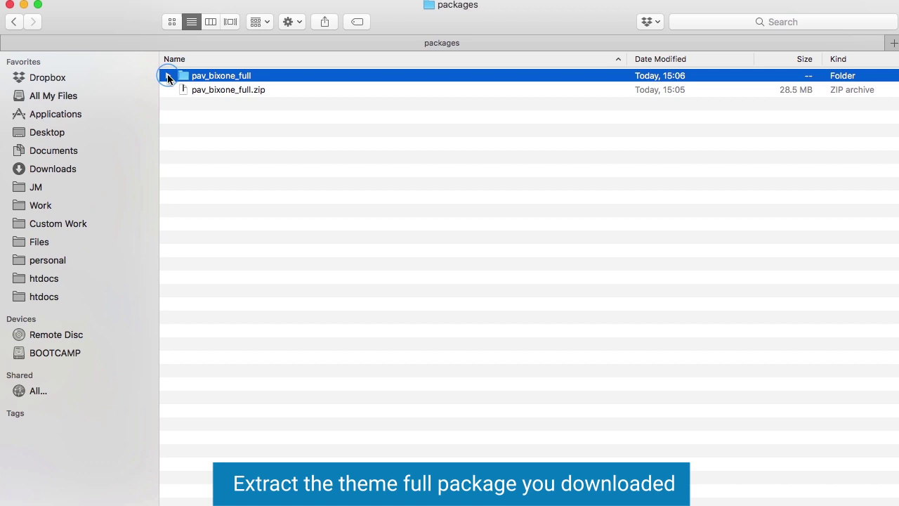
{"action": "left_click", "coordinate": [167, 75]}
{"action": "left_click", "coordinate": [238, 128]}
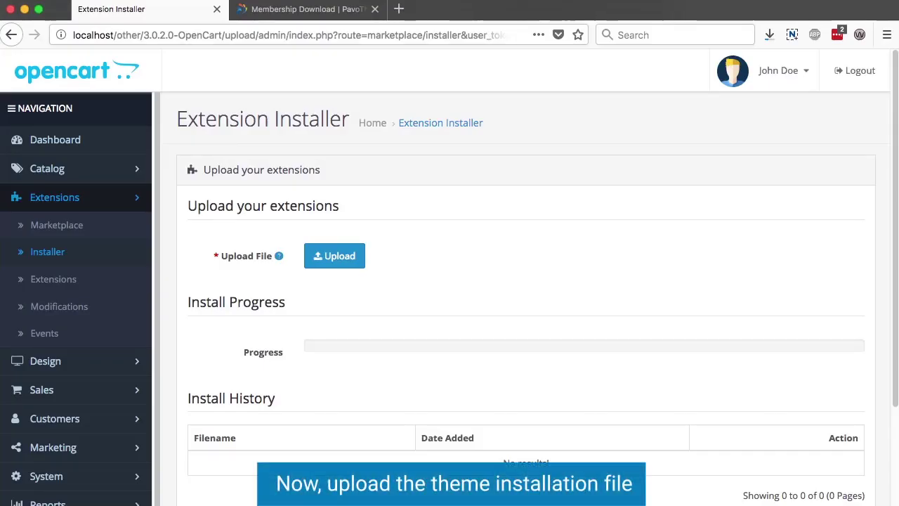
- Back in the browser's Extension Installer, upload pav_bixone_theme.ocmod.zip from the pav_bixone_full folder
{"action": "left_click", "coordinate": [351, 263]}
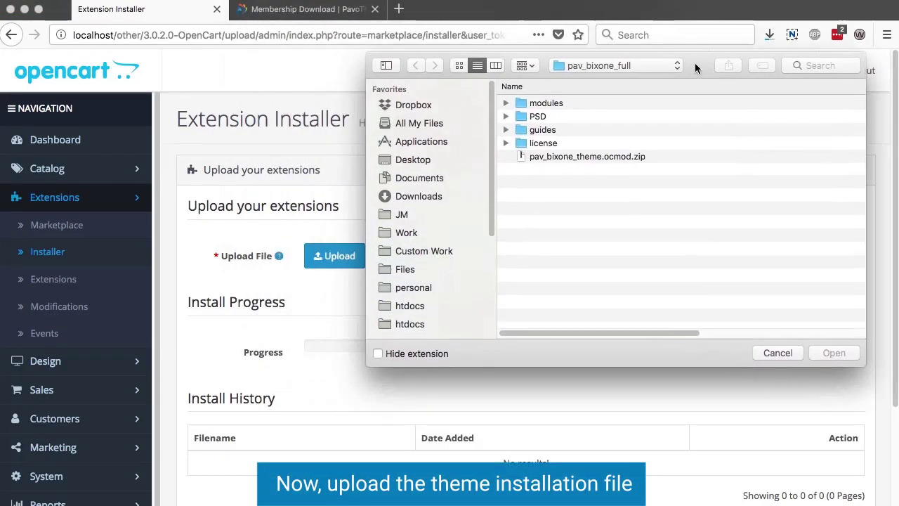
{"action": "double_click", "coordinate": [604, 149]}
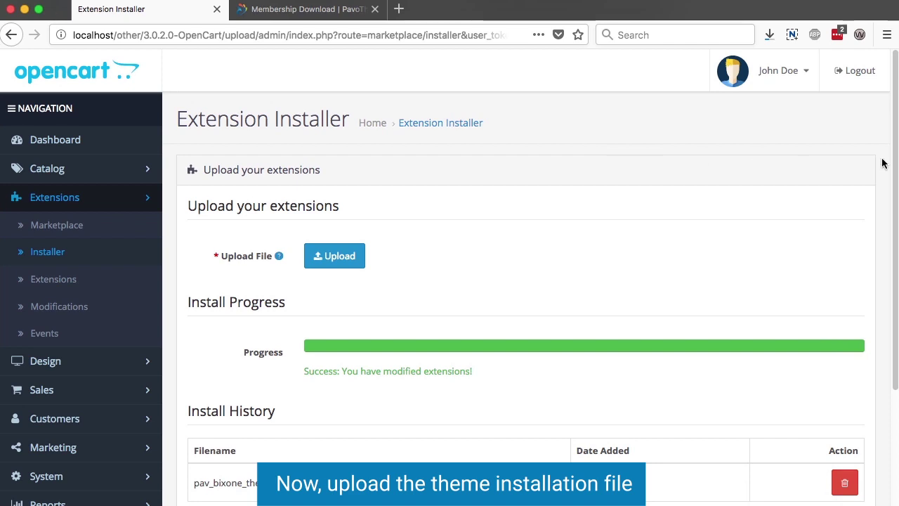
{"action": "scroll", "coordinate": [883, 162], "scroll_direction": "down", "scroll_amount": 4}
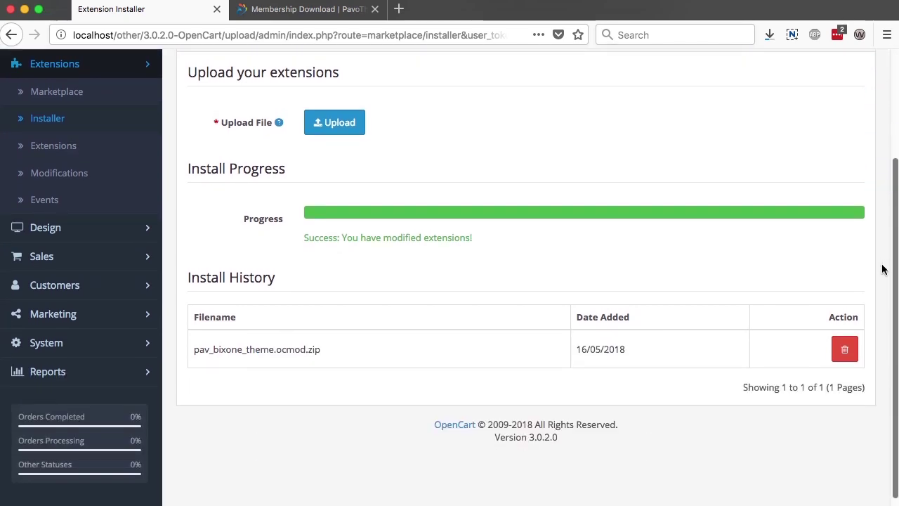
- Filter the extension list to Themes and install the Pav Bixone theme
{"action": "left_click", "coordinate": [115, 146]}
{"action": "left_click", "coordinate": [357, 251]}
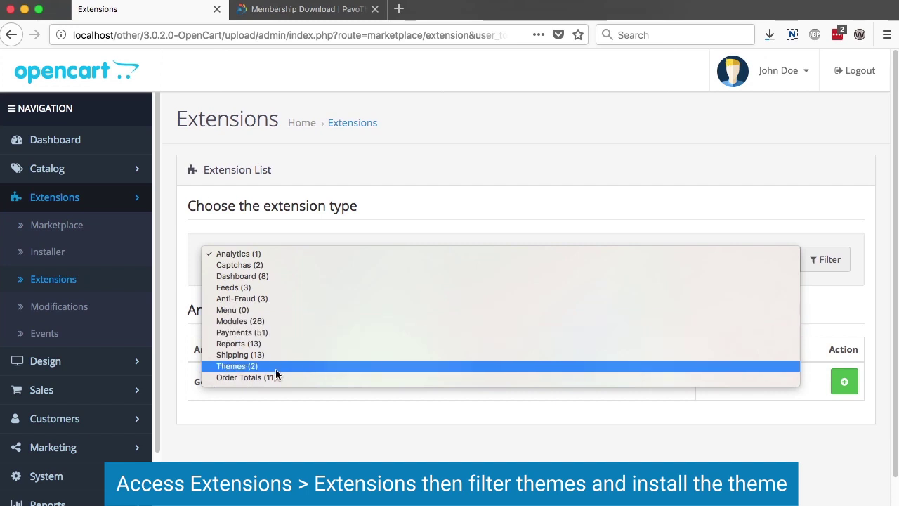
{"action": "left_click", "coordinate": [275, 368]}
{"action": "left_click_drag", "start_coordinate": [893, 253], "coordinate": [895, 325]}
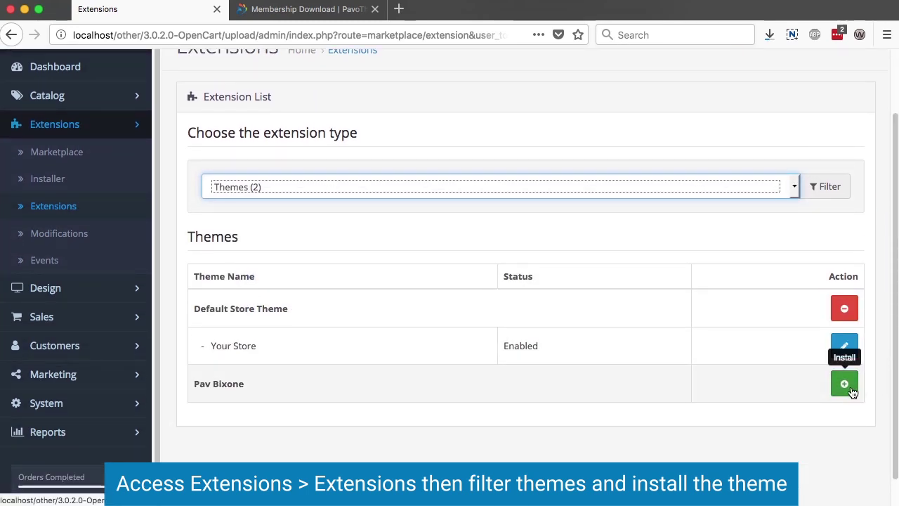
{"action": "left_click", "coordinate": [844, 385]}
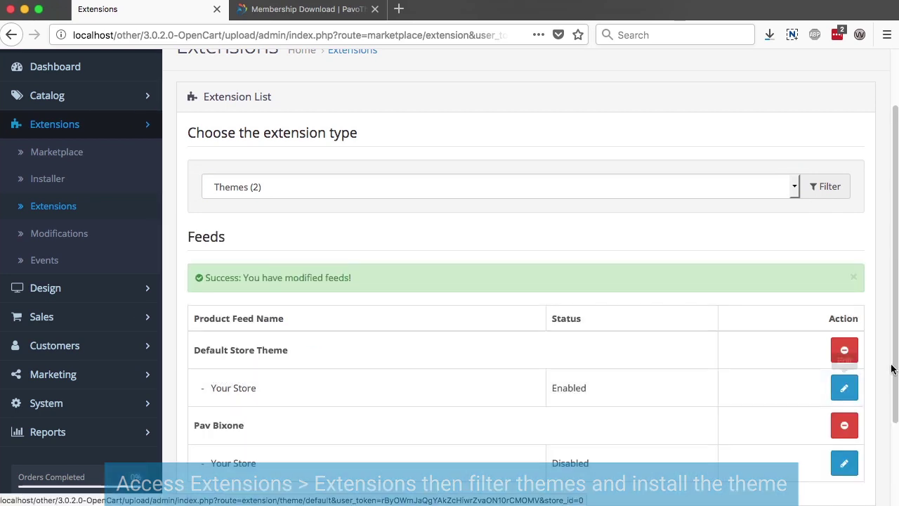
- Edit Pav Bixone for Your Store, setting the theme directory to pav_bixone and the status to Enabled, and save
{"action": "left_click_drag", "start_coordinate": [895, 362], "coordinate": [877, 382]}
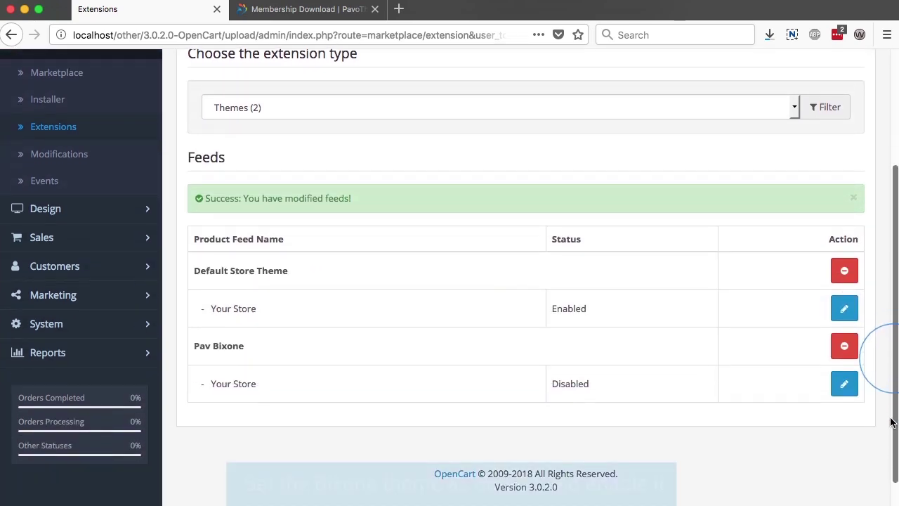
{"action": "left_click", "coordinate": [846, 383]}
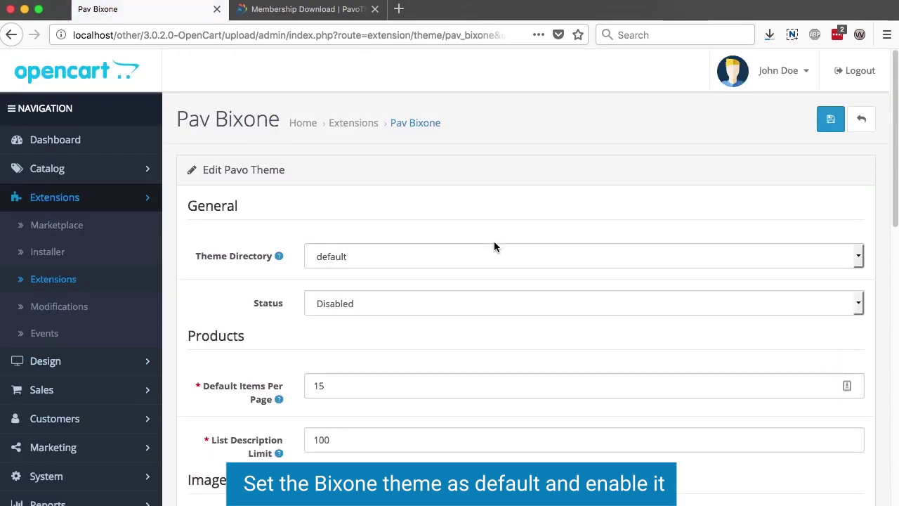
{"action": "left_click", "coordinate": [494, 245]}
{"action": "left_click", "coordinate": [475, 258]}
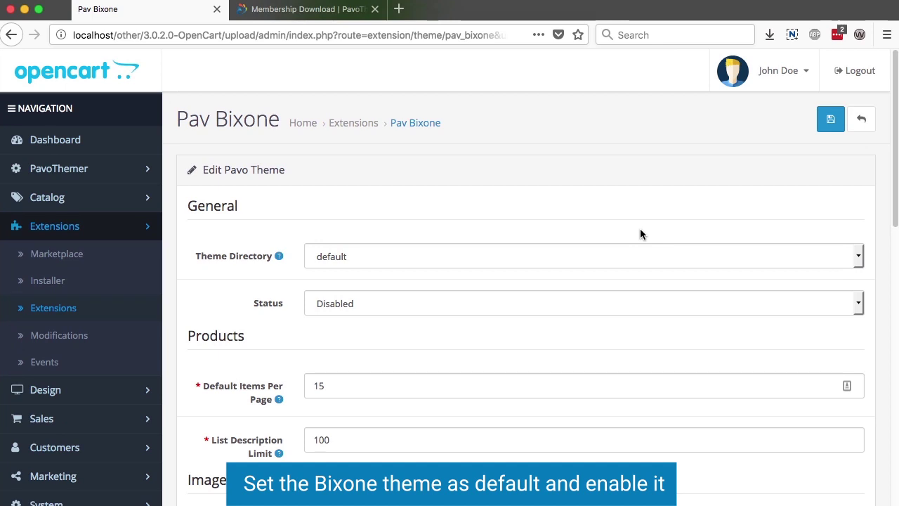
{"action": "left_click", "coordinate": [597, 255]}
{"action": "left_click", "coordinate": [583, 266]}
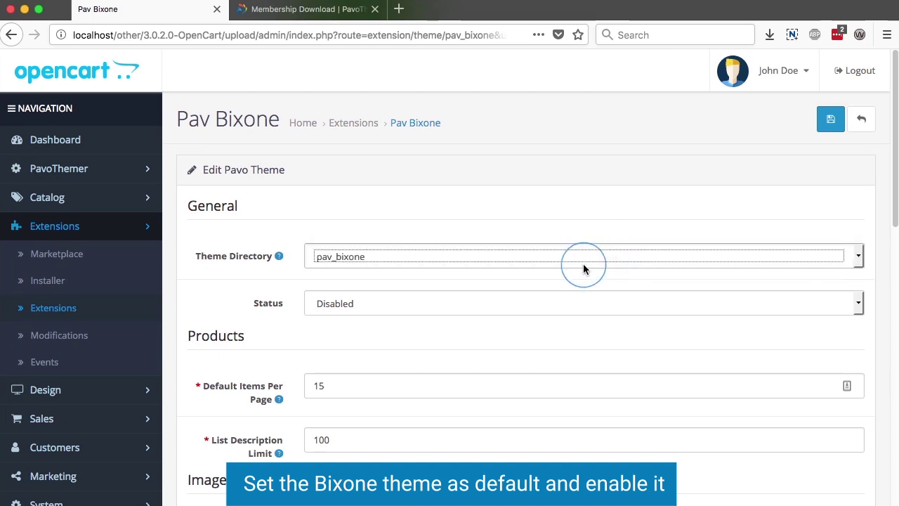
{"action": "left_click", "coordinate": [520, 302]}
{"action": "left_click", "coordinate": [514, 287]}
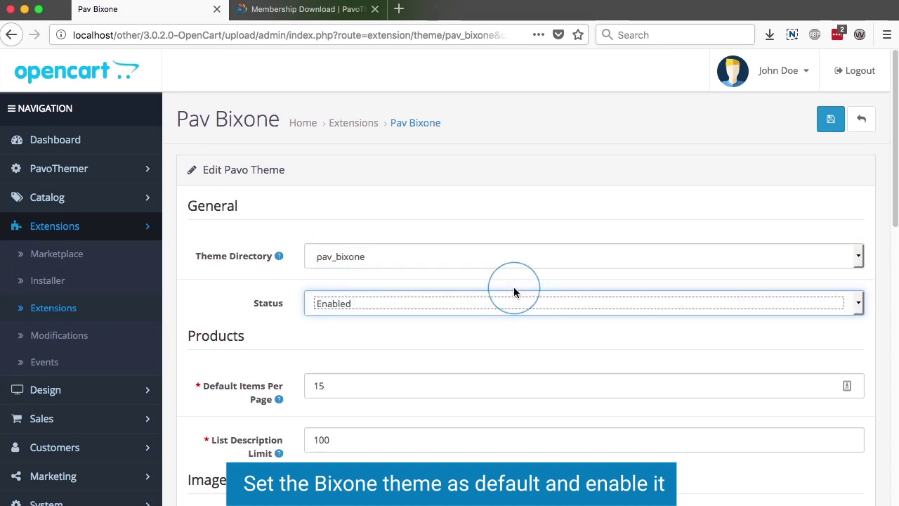
{"action": "left_click", "coordinate": [829, 119]}
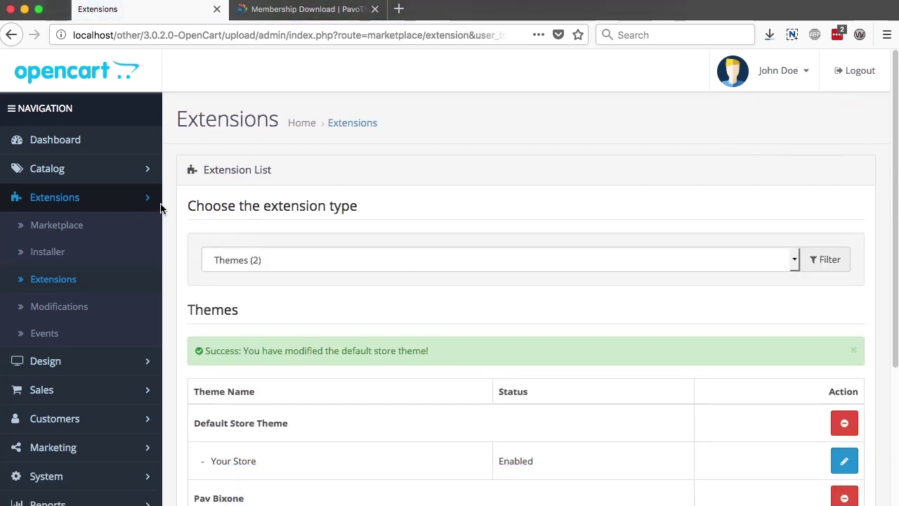
- Edit the default store's settings to use the Bixone theme and save them
{"action": "left_click", "coordinate": [147, 200]}
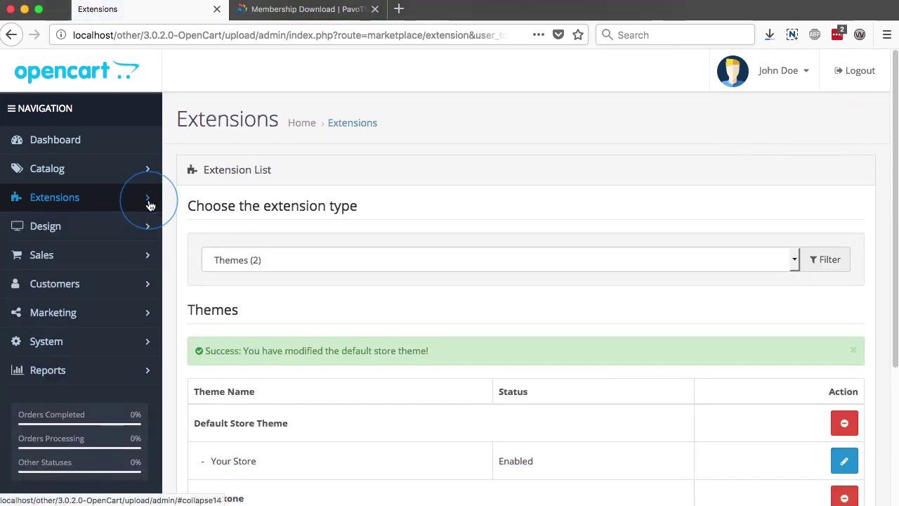
{"action": "left_click", "coordinate": [147, 344]}
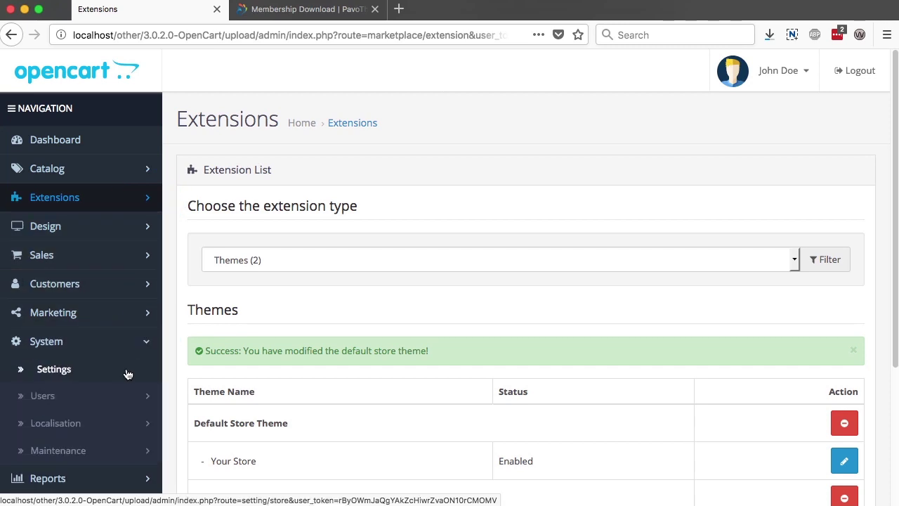
{"action": "left_click", "coordinate": [127, 374]}
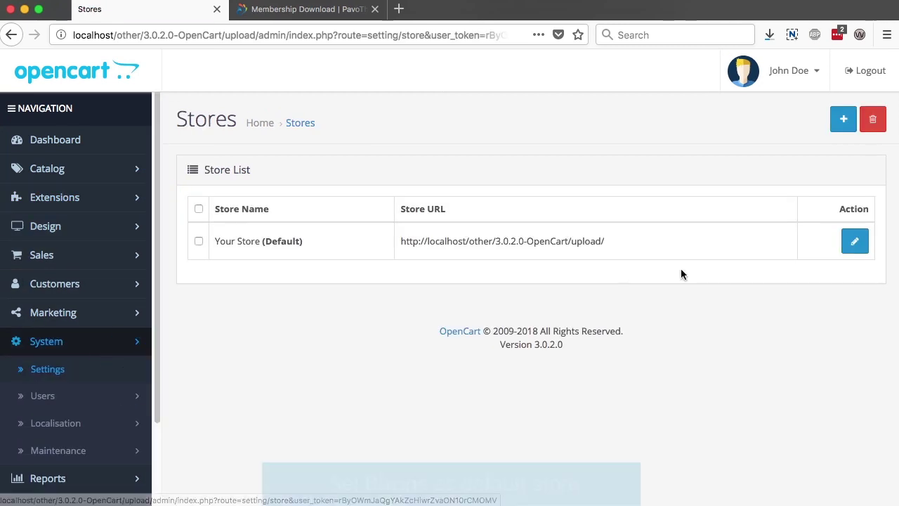
{"action": "left_click", "coordinate": [854, 245]}
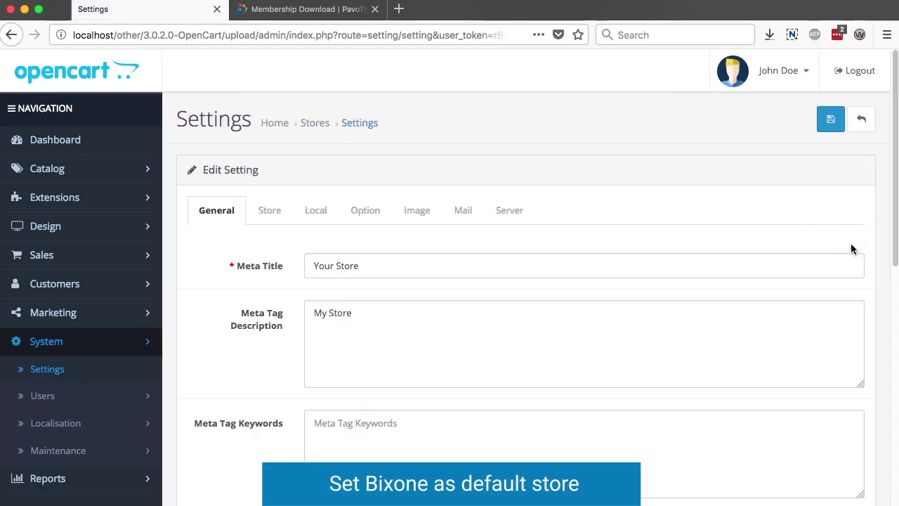
{"action": "left_click_drag", "start_coordinate": [887, 184], "coordinate": [856, 353]}
{"action": "left_click", "coordinate": [529, 193]}
{"action": "left_click", "coordinate": [518, 199]}
{"action": "left_click_drag", "start_coordinate": [888, 232], "coordinate": [894, 87]}
{"action": "left_click", "coordinate": [831, 118]}
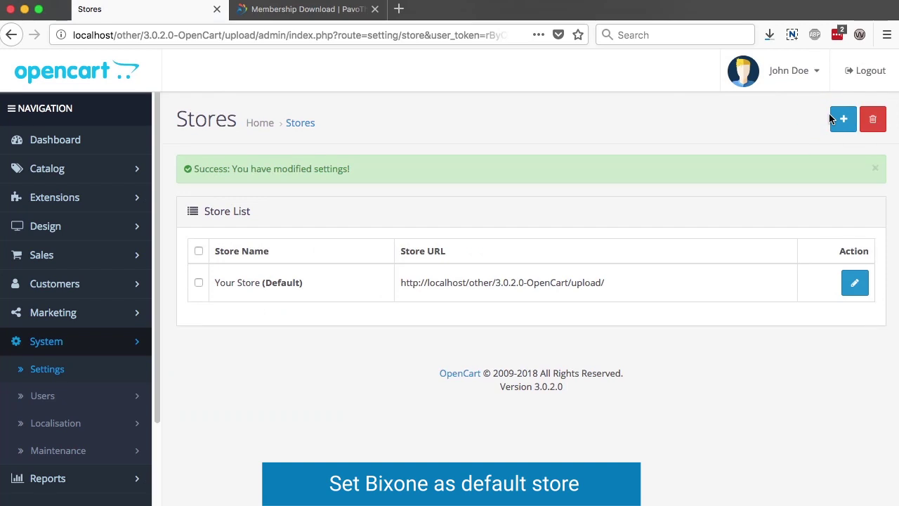
- Open the Modifications page and refresh the modification cache for PavoThemer
{"action": "left_click", "coordinate": [109, 204]}
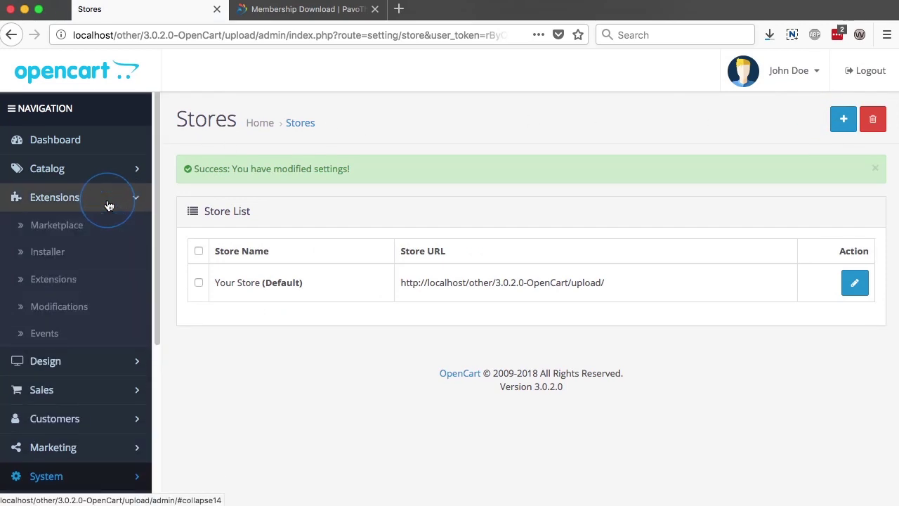
{"action": "left_click", "coordinate": [82, 310]}
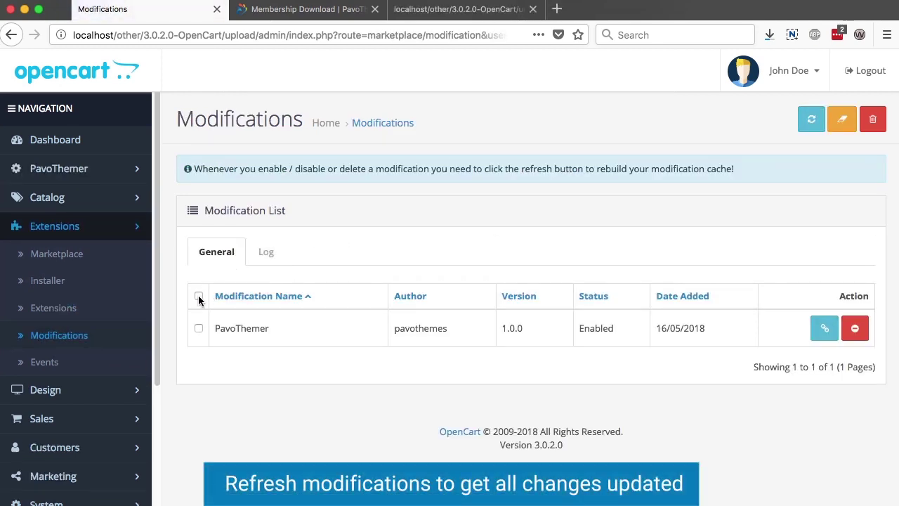
{"action": "left_click", "coordinate": [810, 123]}
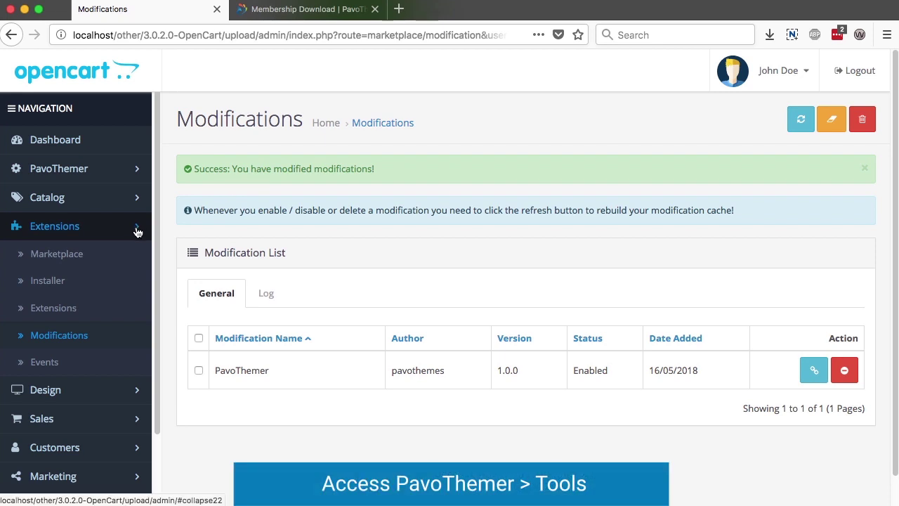
- Open the PavoThemer Tools page with the live sample demos
{"action": "left_click", "coordinate": [137, 229]}
{"action": "left_click", "coordinate": [146, 173]}
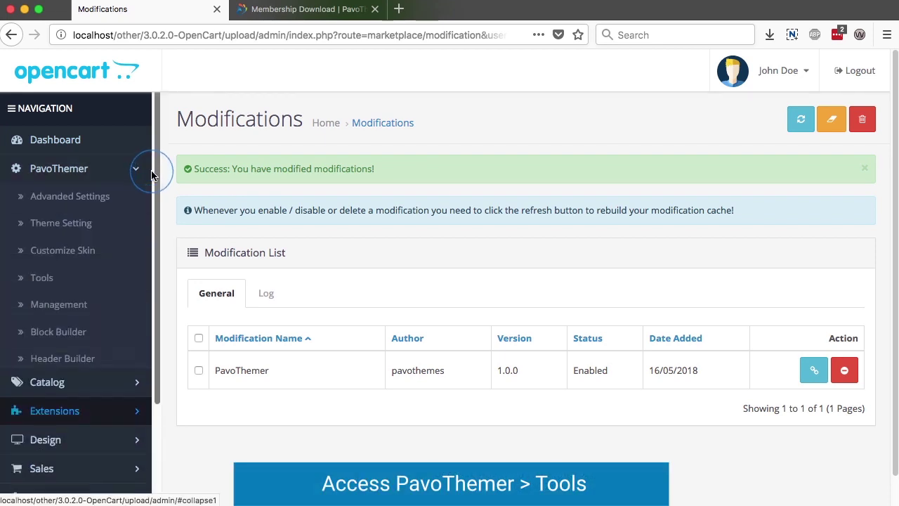
{"action": "left_click", "coordinate": [75, 281]}
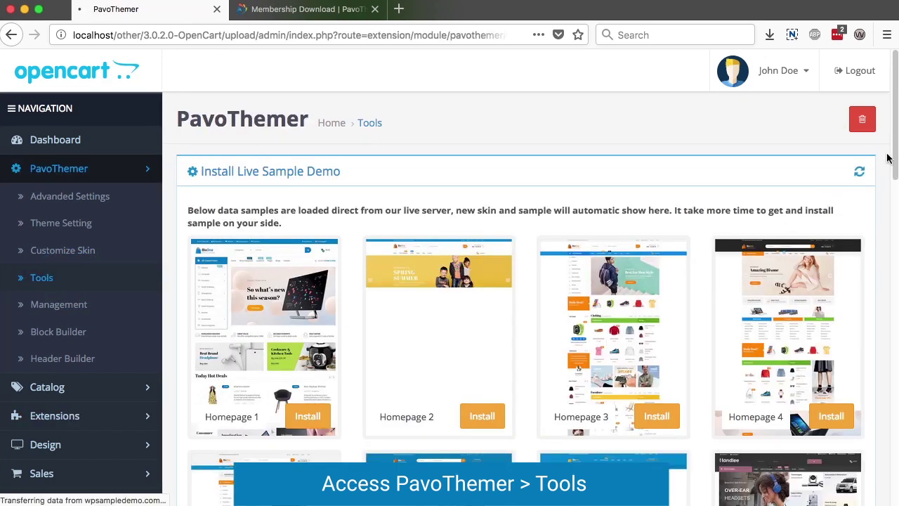
- Install the Homepage 3 sample demo with its modules and sample data, and close the install dialog once it finishes
{"action": "left_click_drag", "start_coordinate": [893, 147], "coordinate": [895, 184]}
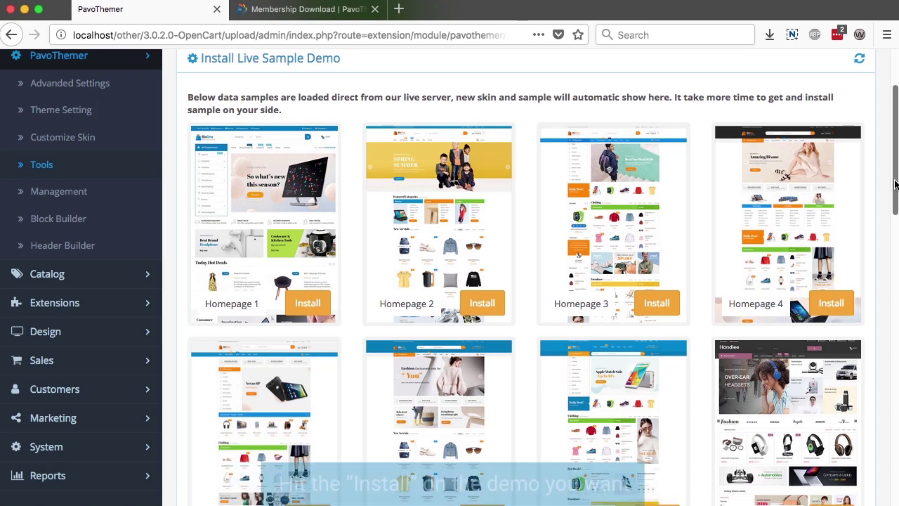
{"action": "left_click", "coordinate": [657, 307]}
{"action": "left_click", "coordinate": [518, 287]}
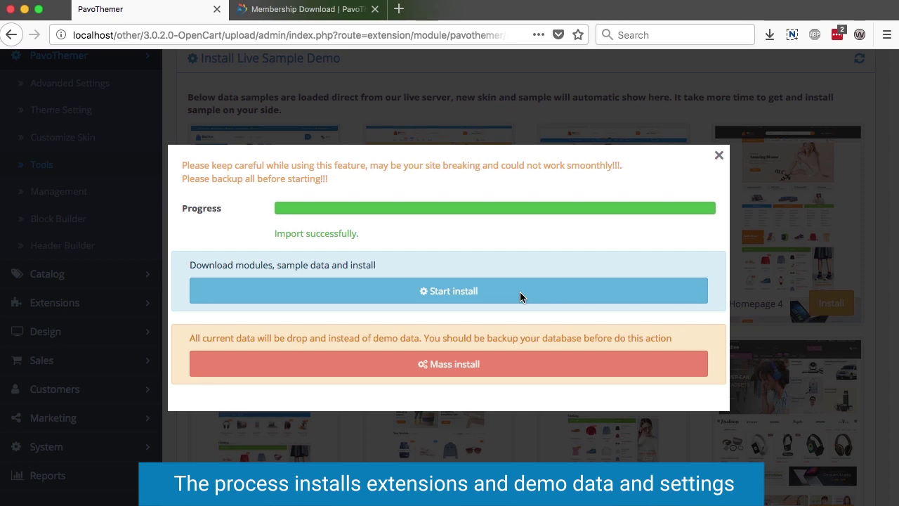
{"action": "left_click", "coordinate": [718, 158]}
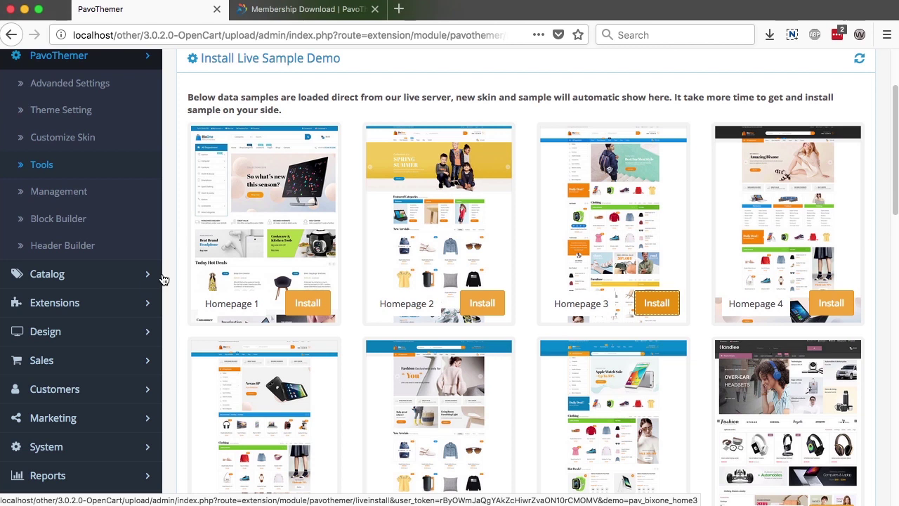
- Return to the Modifications page, select all listed modifications and refresh the modification cache
{"action": "left_click", "coordinate": [146, 307]}
{"action": "left_click", "coordinate": [88, 415]}
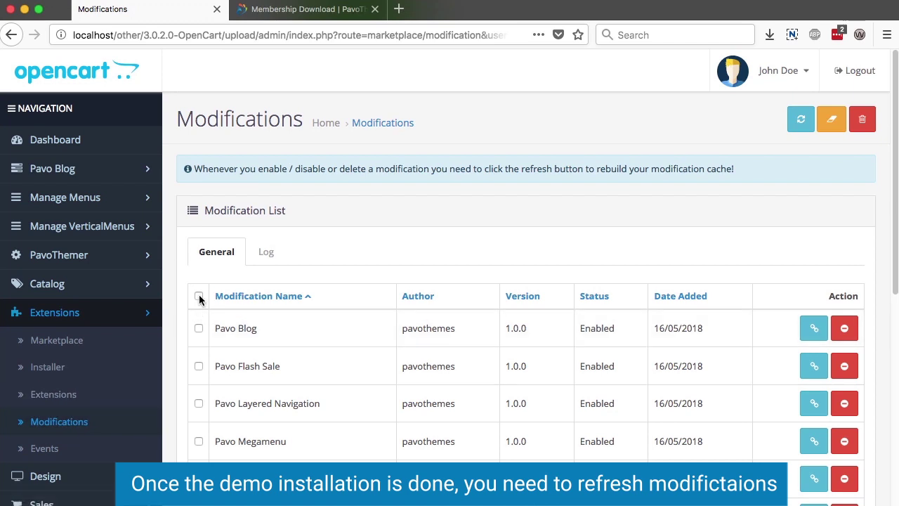
{"action": "left_click", "coordinate": [199, 296]}
{"action": "left_click", "coordinate": [798, 121]}
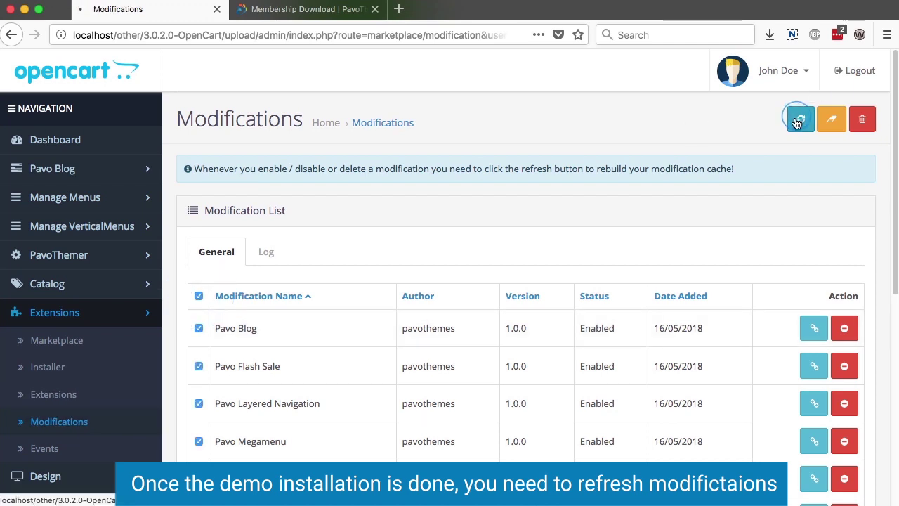
- Open the storefront at localhost/other/3.0.2.0-OpenCart/upload/ in a new tab, dismiss the newsletter popup and examine the homepage down to its footer
{"action": "left_click_drag", "start_coordinate": [256, 35], "coordinate": [587, 36]}
{"action": "key", "text": "BackSpace"}
{"action": "key", "text": "alt+Return"}
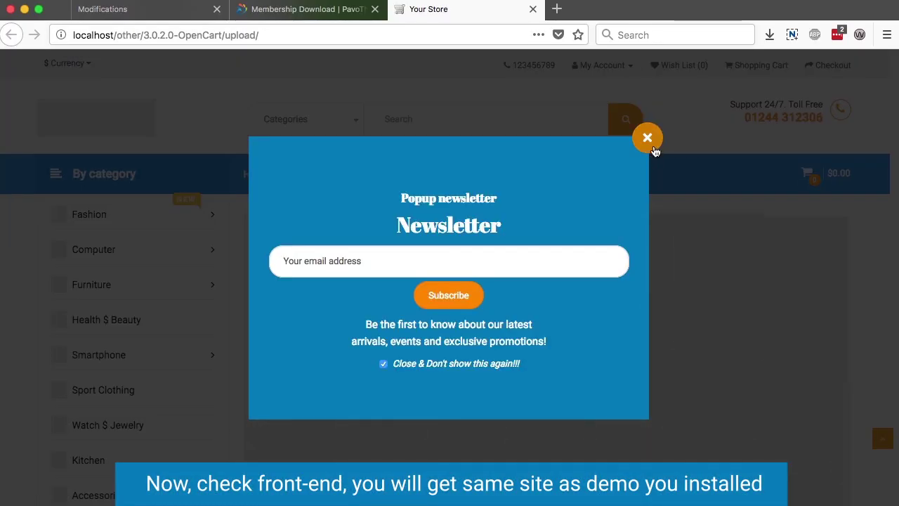
{"action": "left_click", "coordinate": [654, 150]}
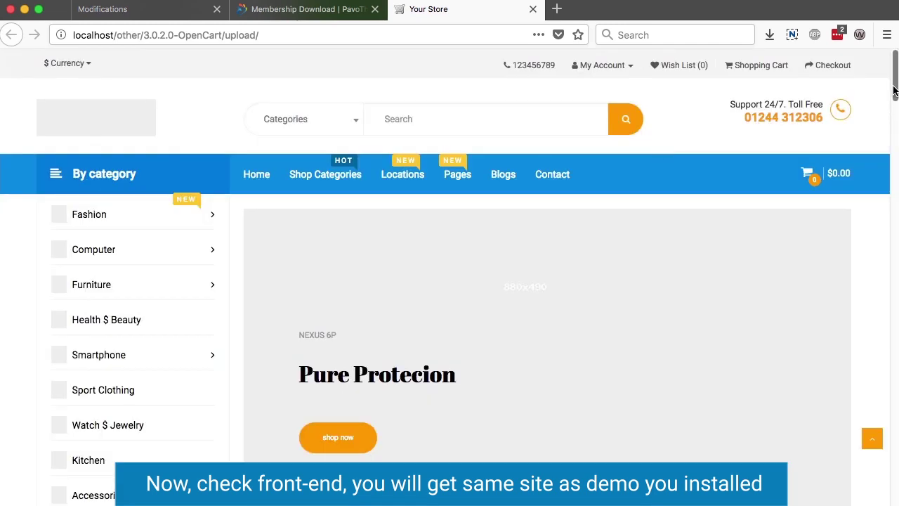
{"action": "left_click_drag", "start_coordinate": [894, 87], "coordinate": [870, 500]}
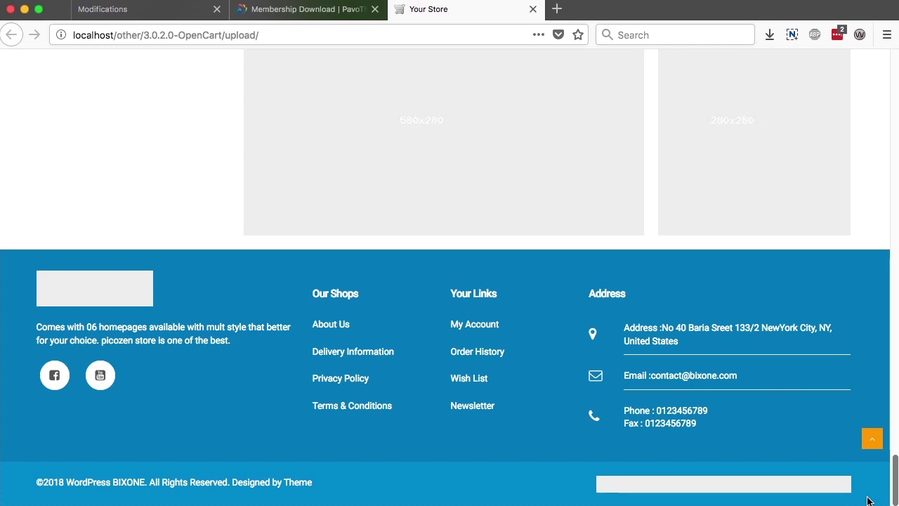
- Return to the store admin and open the PavoThemer Tools page with the live sample demos
{"action": "left_click", "coordinate": [145, 14]}
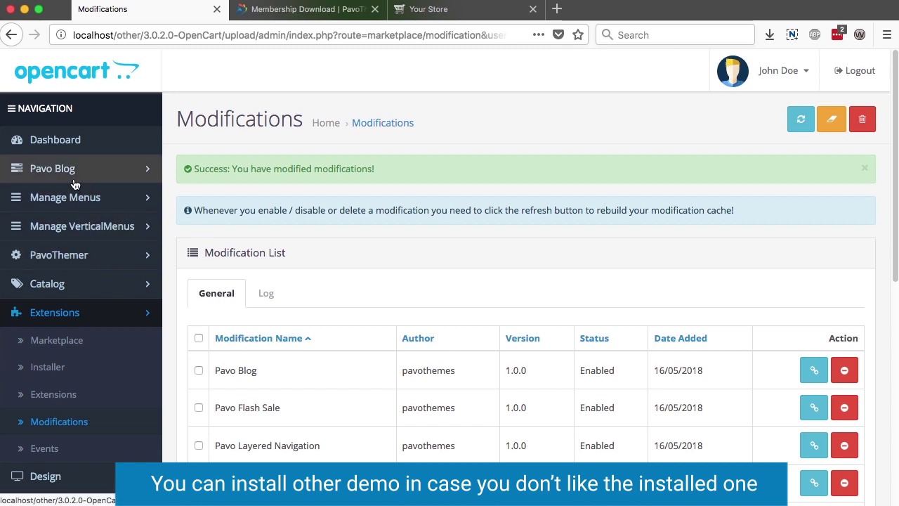
{"action": "left_click", "coordinate": [80, 258]}
{"action": "left_click", "coordinate": [56, 363]}
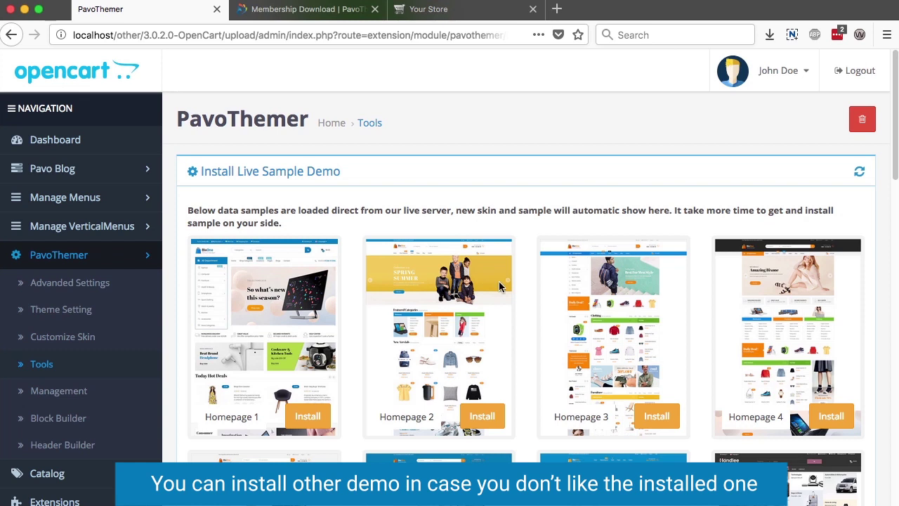
- Mass install the Homepage 4 sample demo, confirming the demo data restore, and close the install dialog once the import completes
{"action": "left_click_drag", "start_coordinate": [897, 177], "coordinate": [892, 223]}
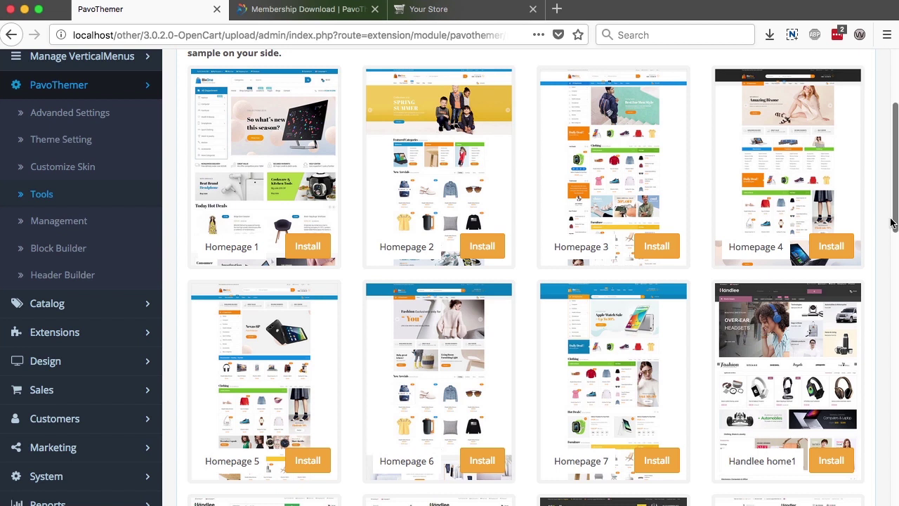
{"action": "left_click", "coordinate": [833, 247]}
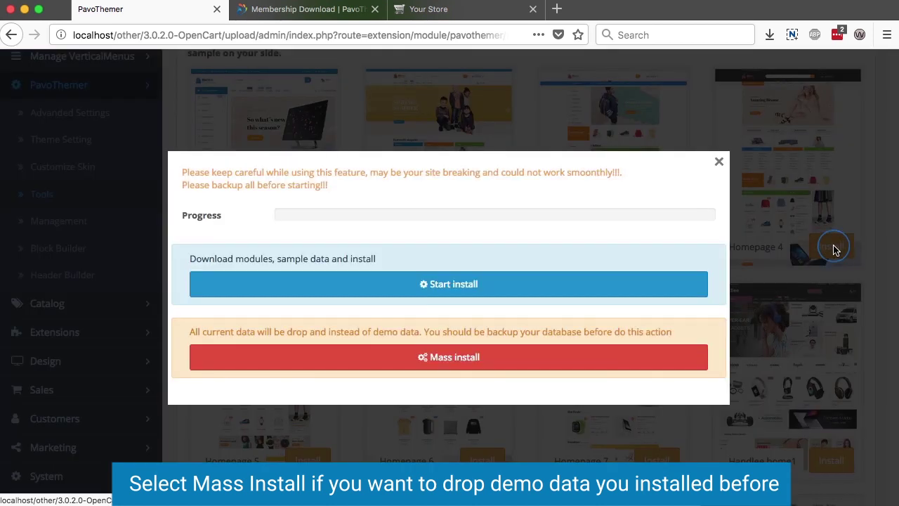
{"action": "left_click", "coordinate": [468, 364]}
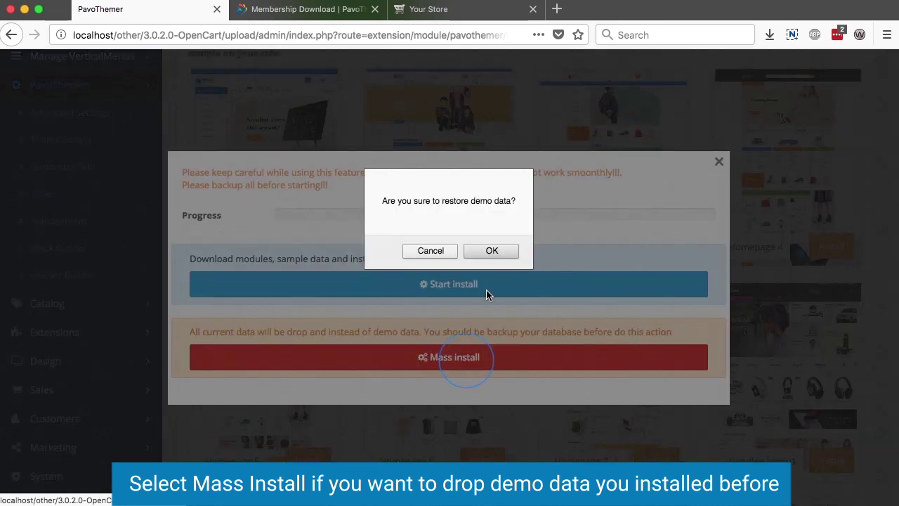
{"action": "left_click", "coordinate": [492, 251]}
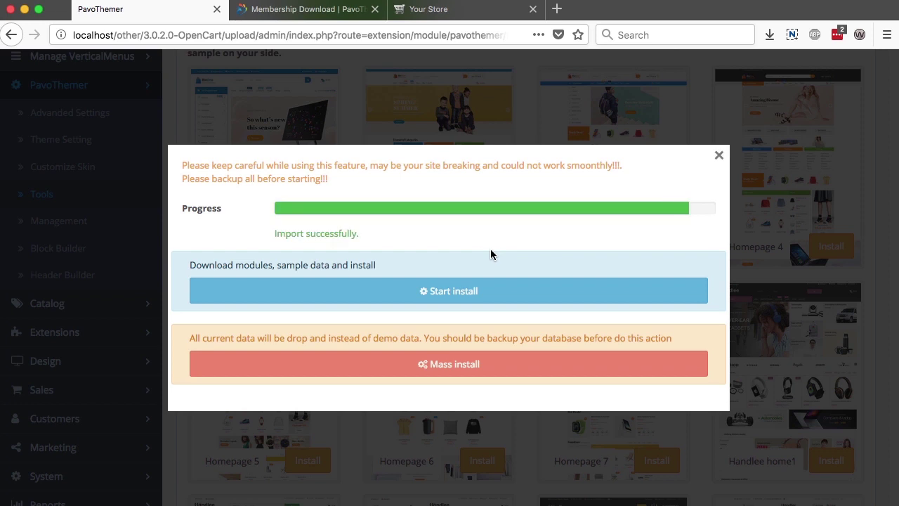
{"action": "left_click", "coordinate": [719, 157]}
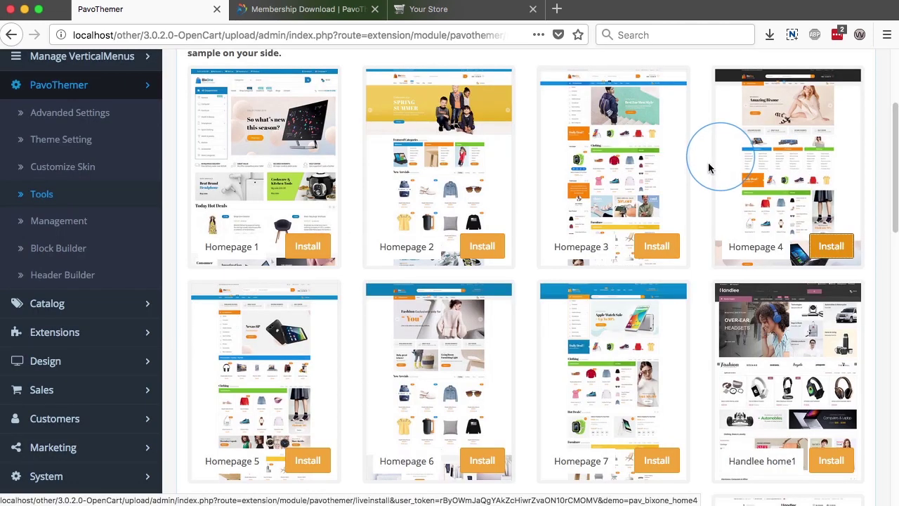
- Open the Modifications page, select every listed modification and rebuild the modification cache
{"action": "left_click", "coordinate": [144, 333]}
{"action": "left_click", "coordinate": [91, 446]}
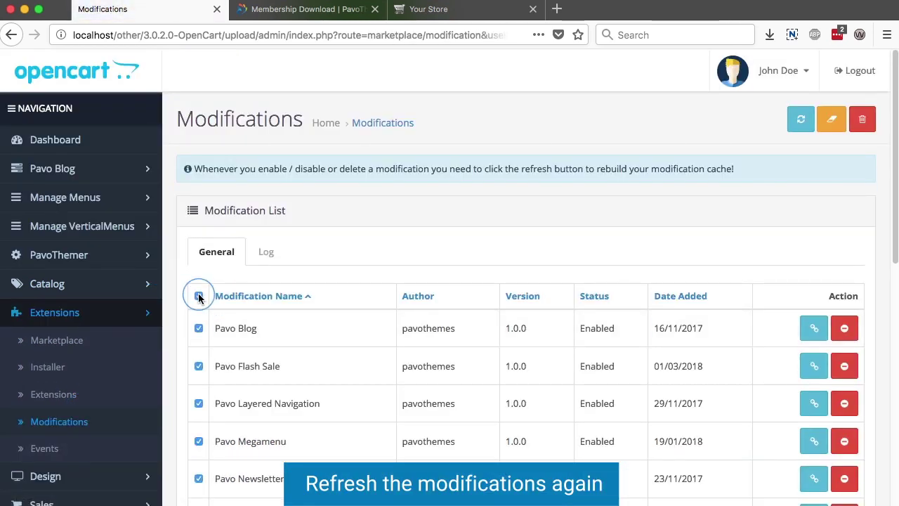
{"action": "left_click", "coordinate": [800, 122]}
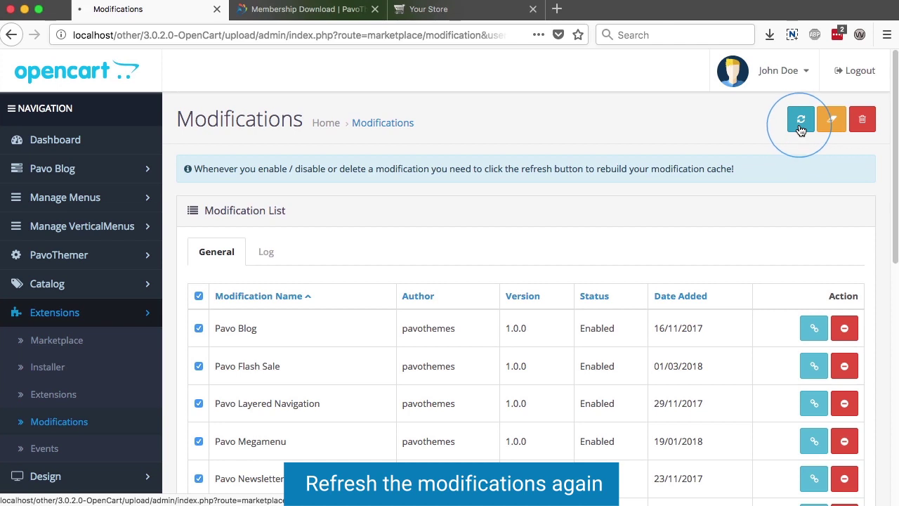
- Reload the storefront, dismiss the newsletter popup and examine the new demo homepage down to its footer
{"action": "left_click", "coordinate": [471, 15]}
{"action": "right_click", "coordinate": [471, 16]}
{"action": "left_click", "coordinate": [486, 15]}
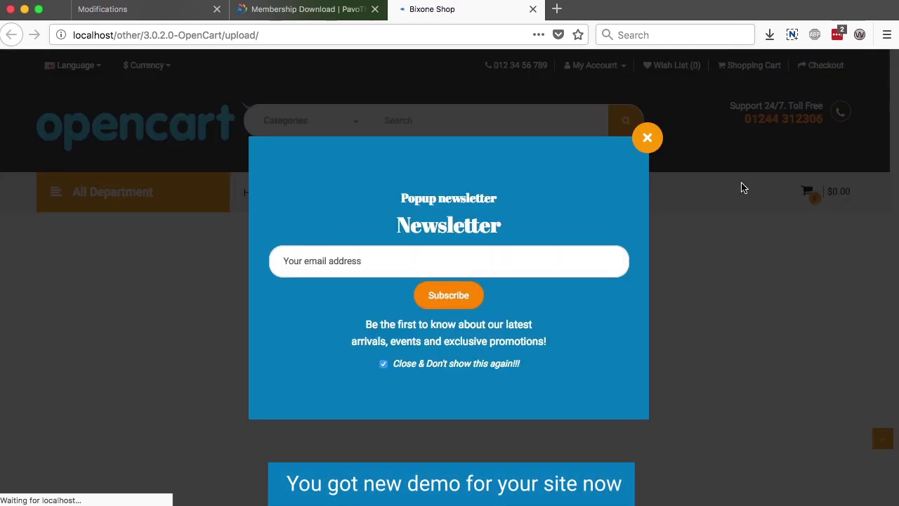
{"action": "left_click", "coordinate": [649, 144]}
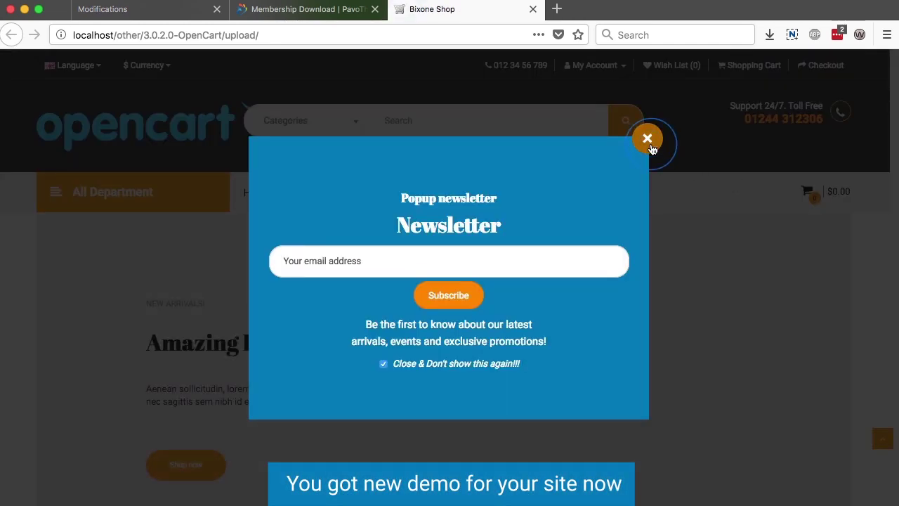
{"action": "left_click_drag", "start_coordinate": [891, 82], "coordinate": [881, 496]}
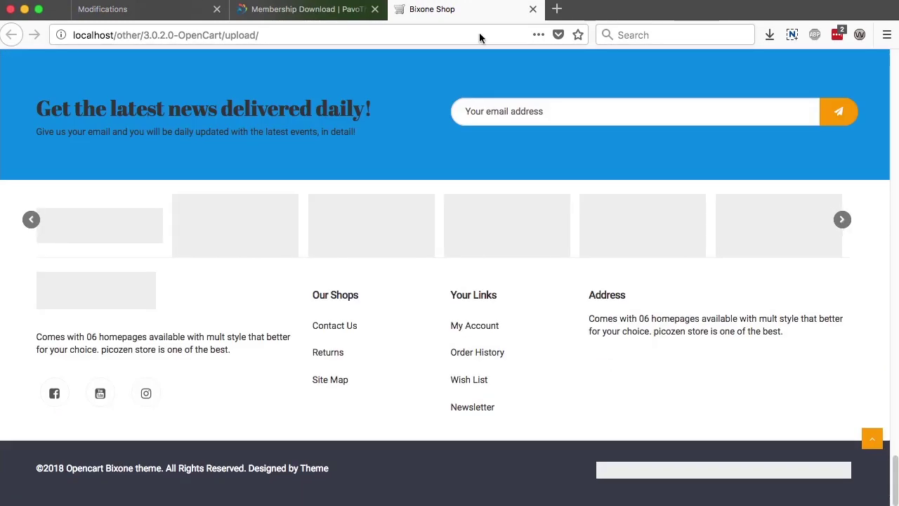
- Go back to the PavoThemer Tools page in the admin and export a backup of the current demo data
{"action": "left_click", "coordinate": [165, 10]}
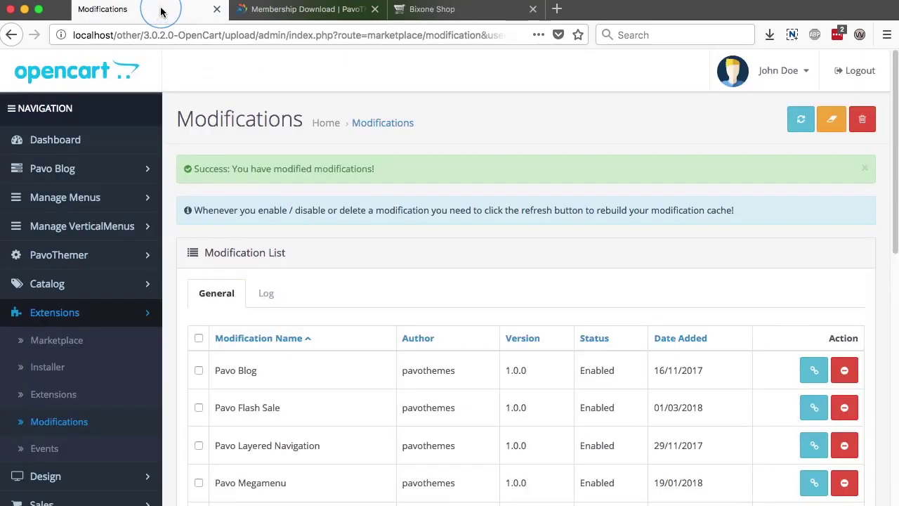
{"action": "left_click", "coordinate": [88, 255]}
{"action": "left_click", "coordinate": [49, 364]}
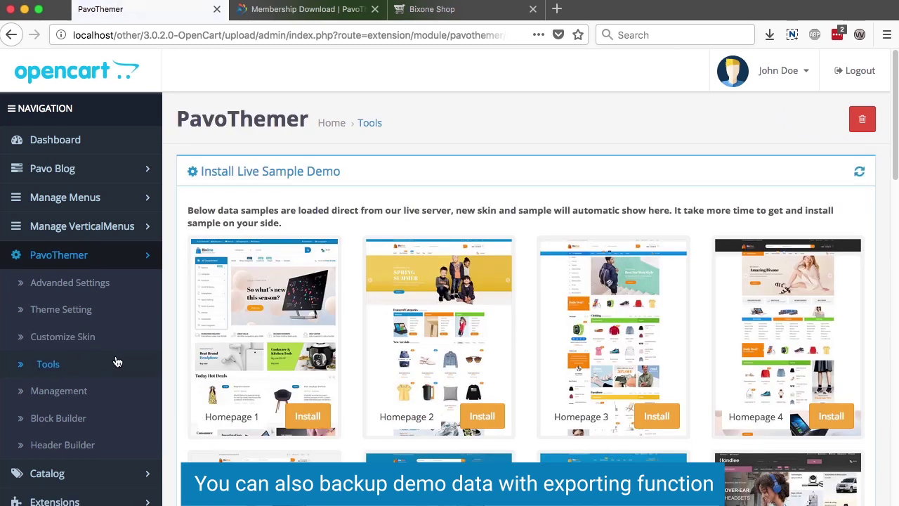
{"action": "left_click_drag", "start_coordinate": [896, 69], "coordinate": [896, 318]}
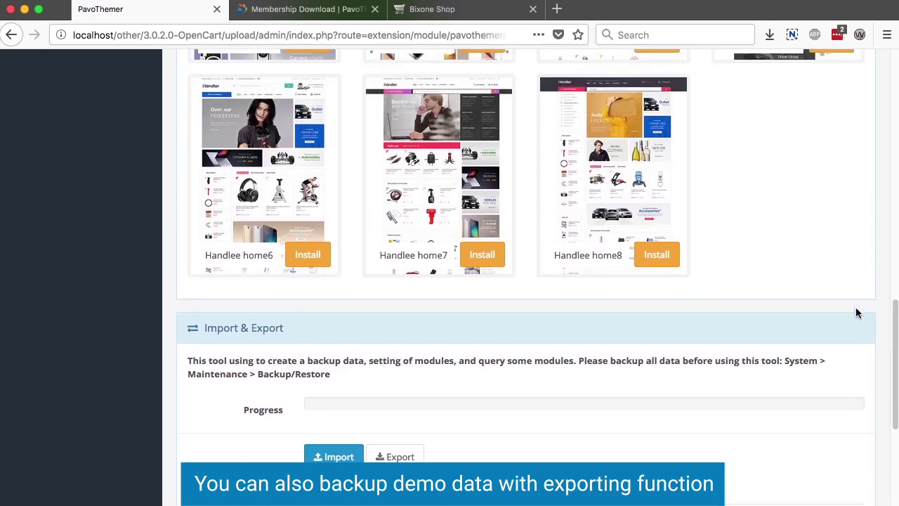
{"action": "left_click", "coordinate": [414, 458]}
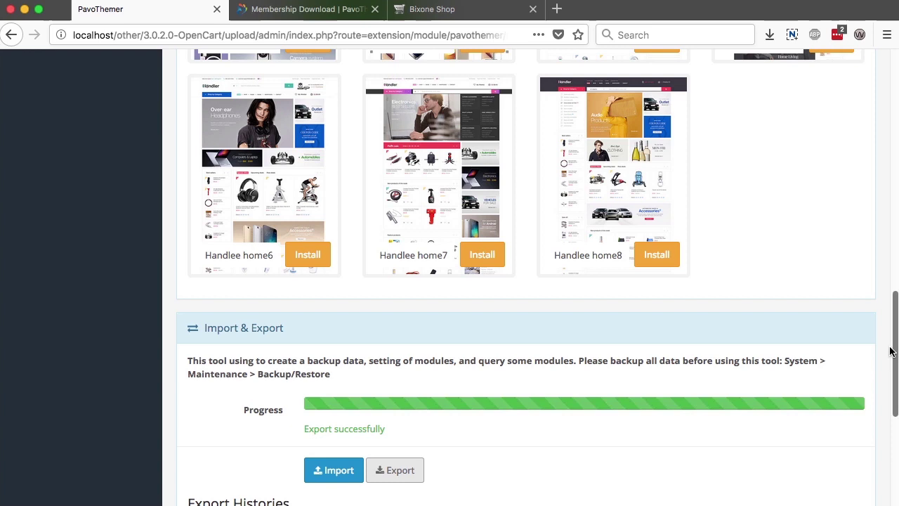
{"action": "left_click_drag", "start_coordinate": [895, 346], "coordinate": [869, 443]}
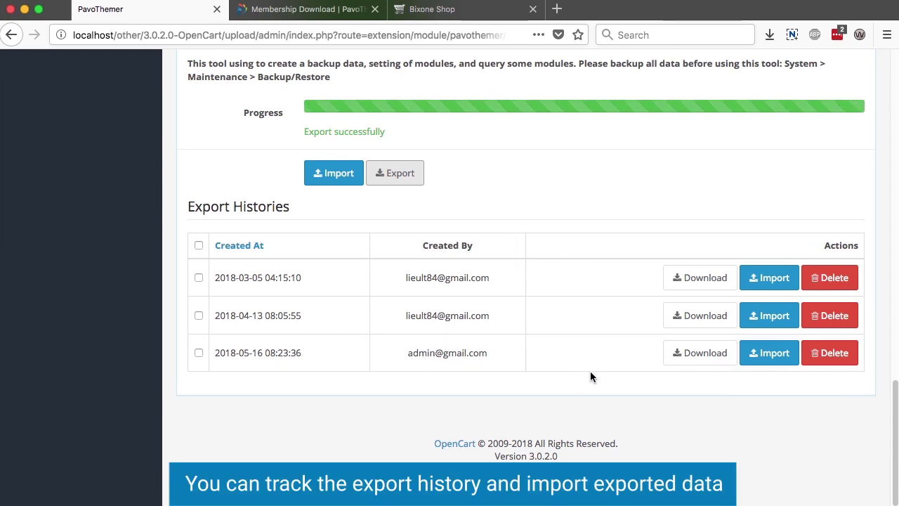
{"action": "left_click", "coordinate": [771, 359]}
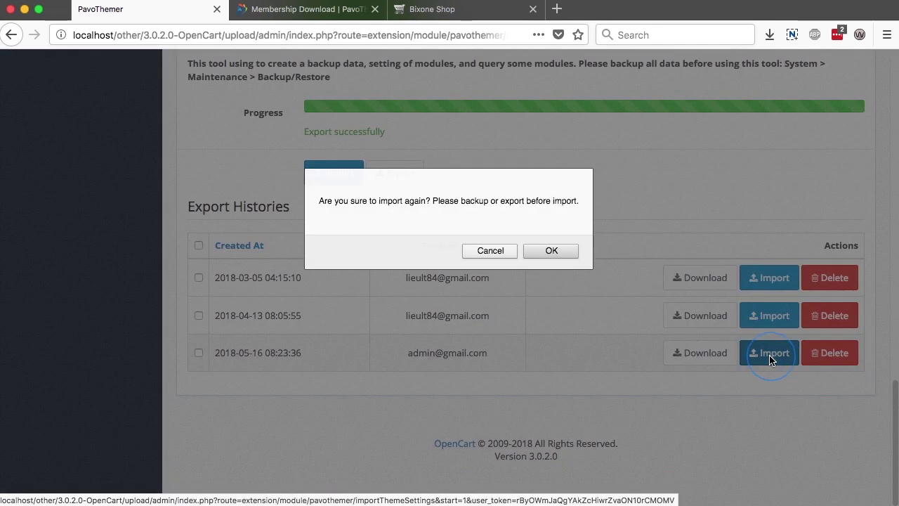
{"action": "left_click", "coordinate": [560, 251]}
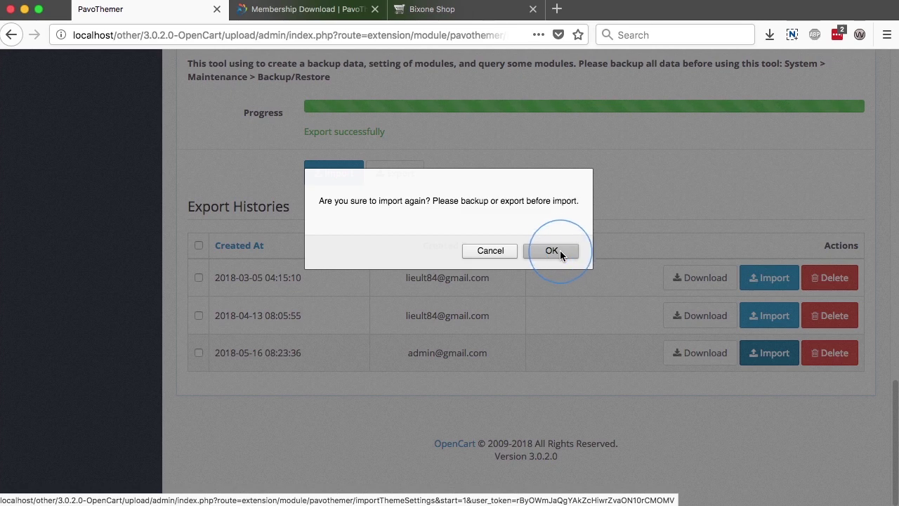